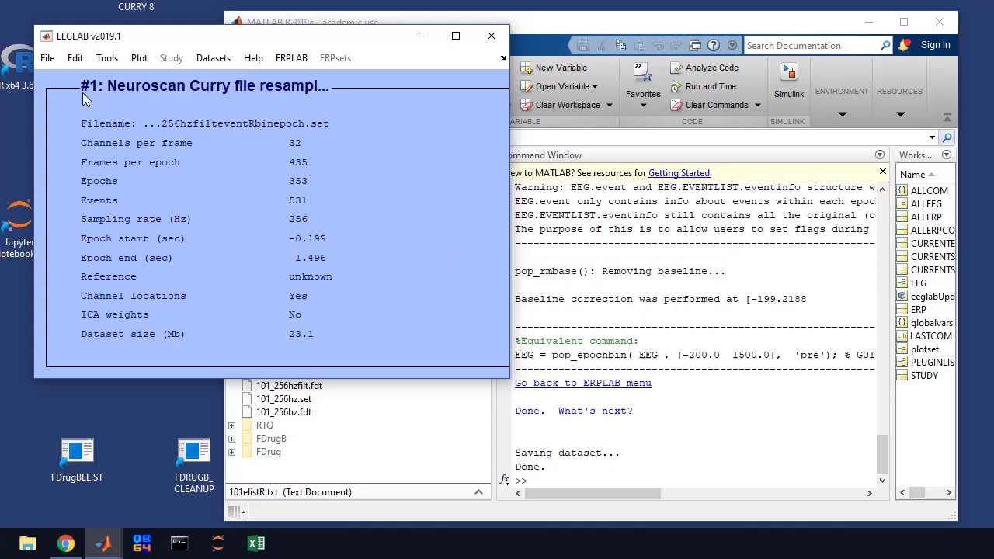
Step: Run an ICA decomposition on the epoched dataset using runica with 'extended', 1
{"action": "left_click", "coordinate": [103, 59]}
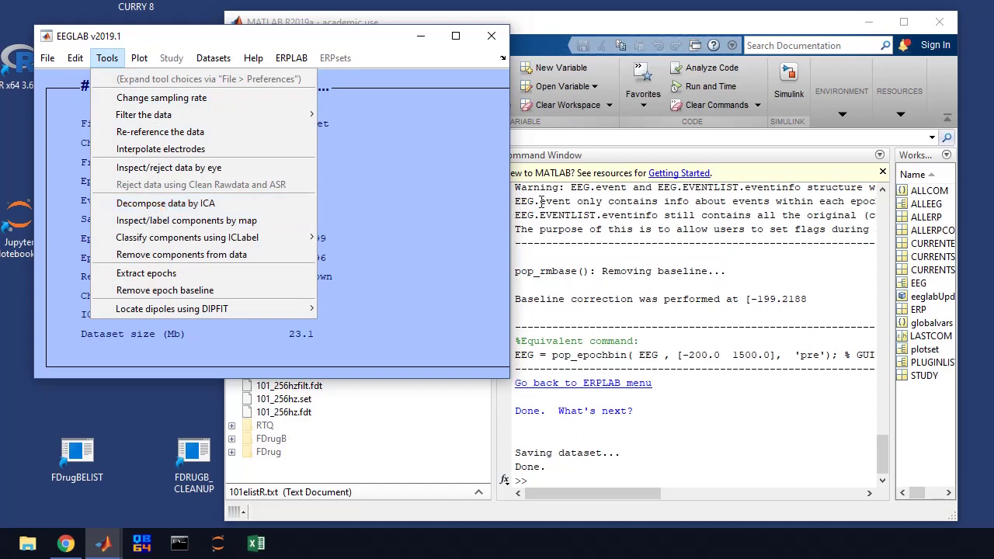
{"action": "left_click", "coordinate": [442, 218]}
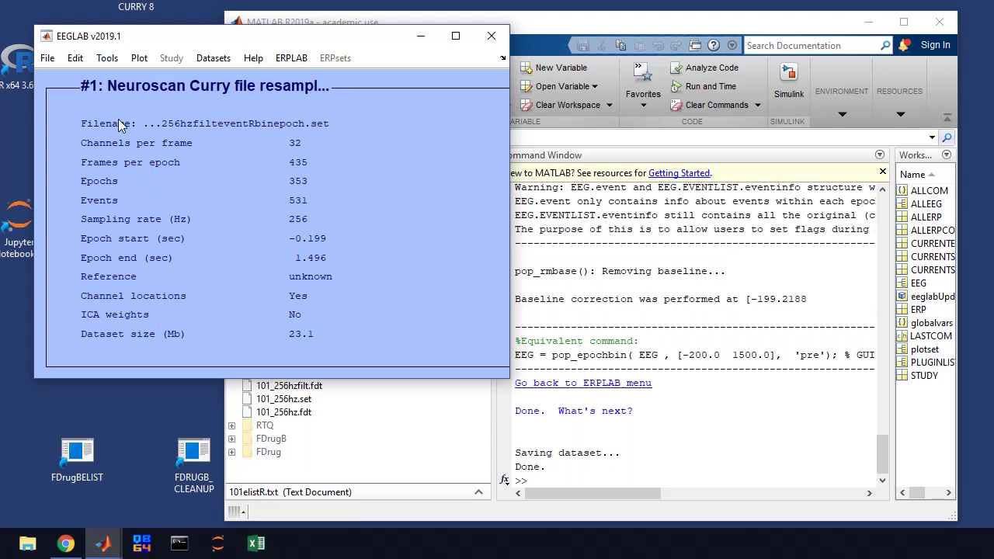
{"action": "left_click", "coordinate": [107, 58]}
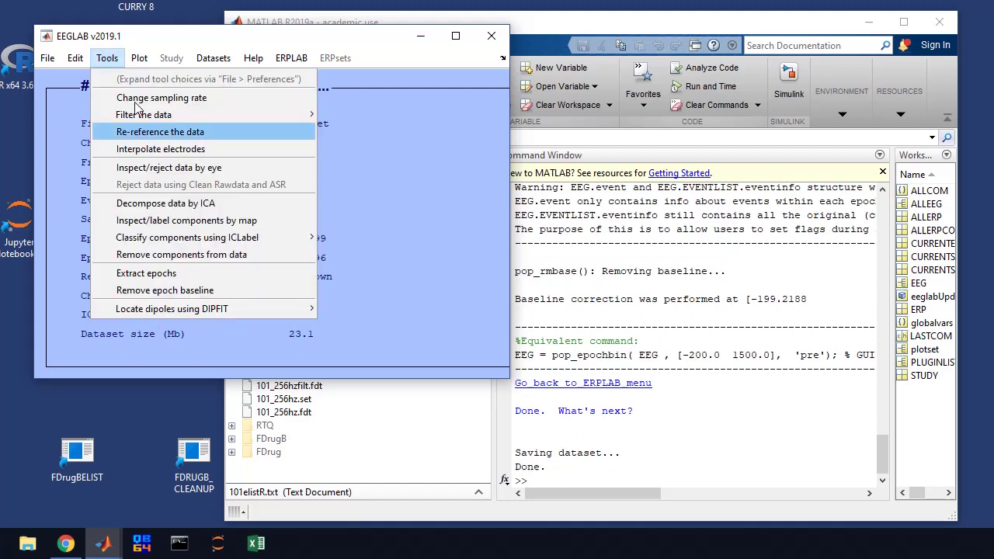
{"action": "left_click", "coordinate": [177, 205]}
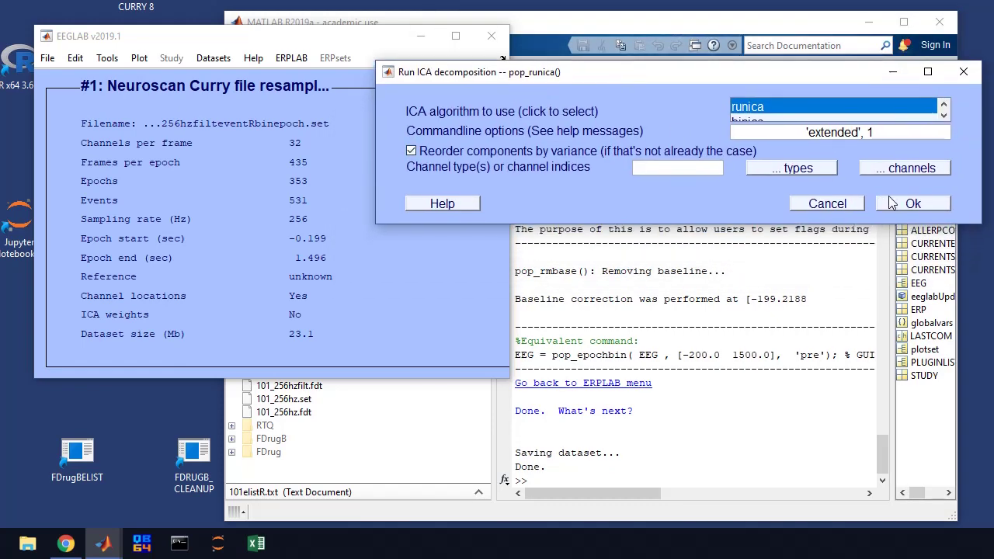
{"action": "left_click", "coordinate": [910, 203]}
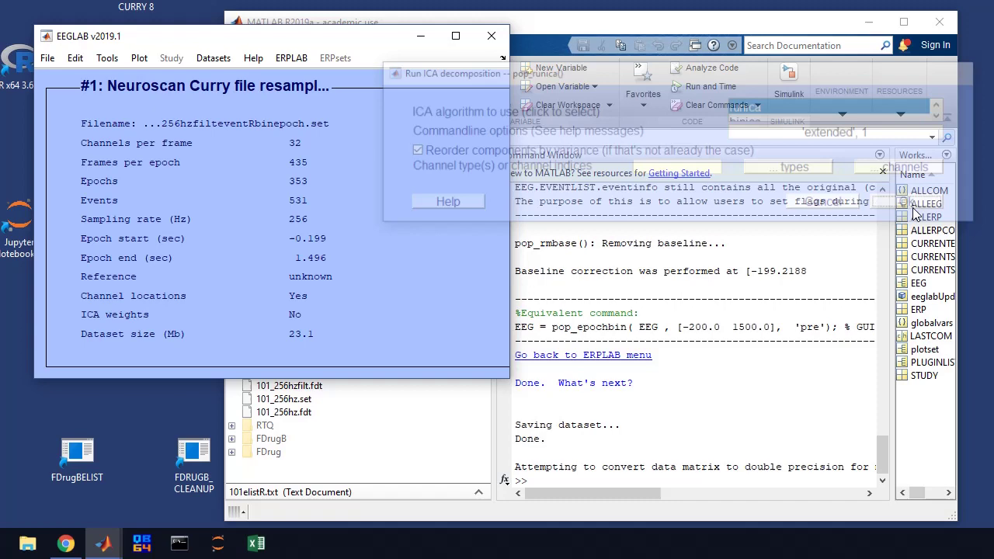
Step: Drag the runica Interrupt window fully on screen while the decomposition completes
{"action": "left_click_drag", "start_coordinate": [897, 28], "coordinate": [781, 30]}
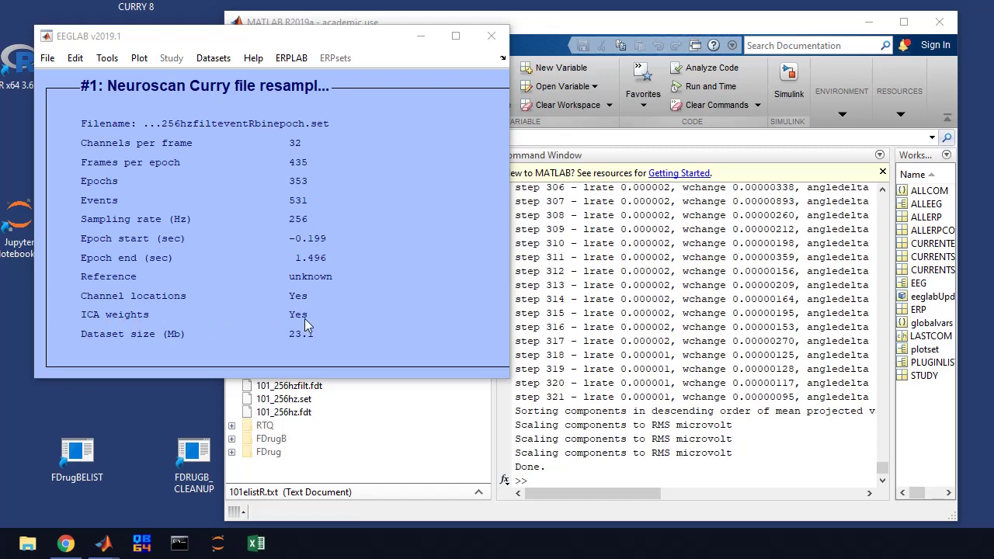
Step: Save the current epoched dataset so it keeps the new ICA weights
{"action": "left_click", "coordinate": [44, 59]}
{"action": "left_click", "coordinate": [93, 164]}
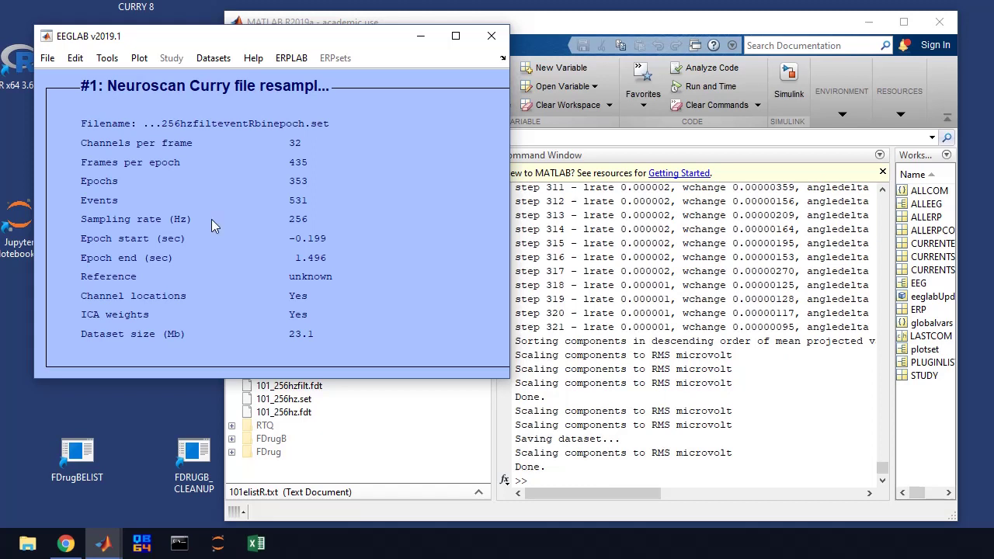
Step: Label the components with ICLabel's Default version and plot properties for components 1:32
{"action": "left_click", "coordinate": [109, 61]}
{"action": "mouse_move", "coordinate": [147, 246]}
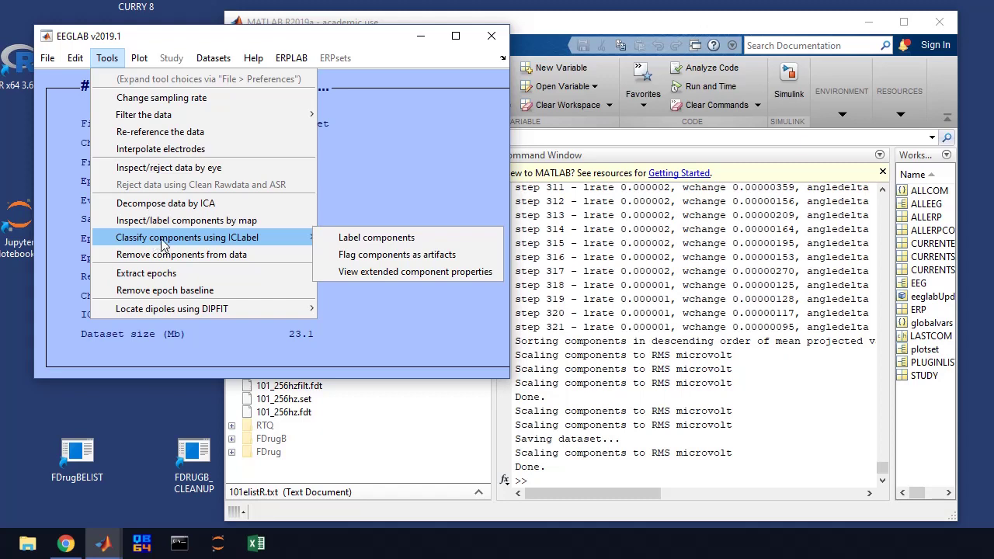
{"action": "left_click", "coordinate": [402, 241]}
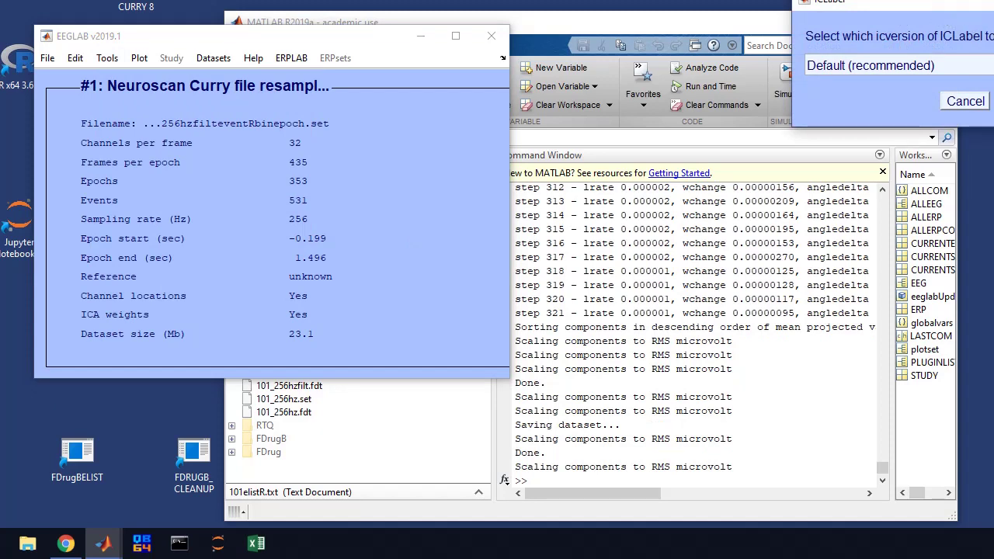
{"action": "key", "text": "Return"}
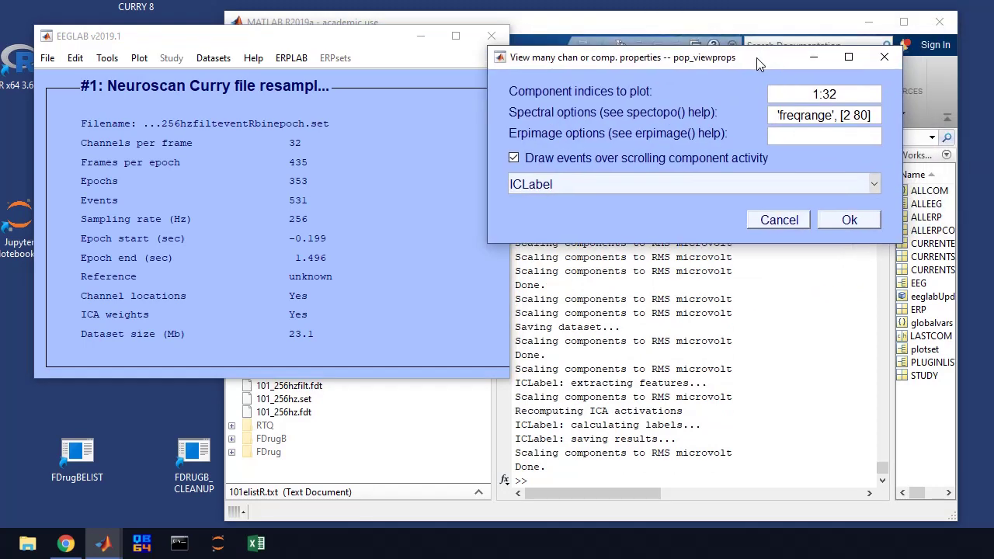
{"action": "left_click", "coordinate": [839, 220]}
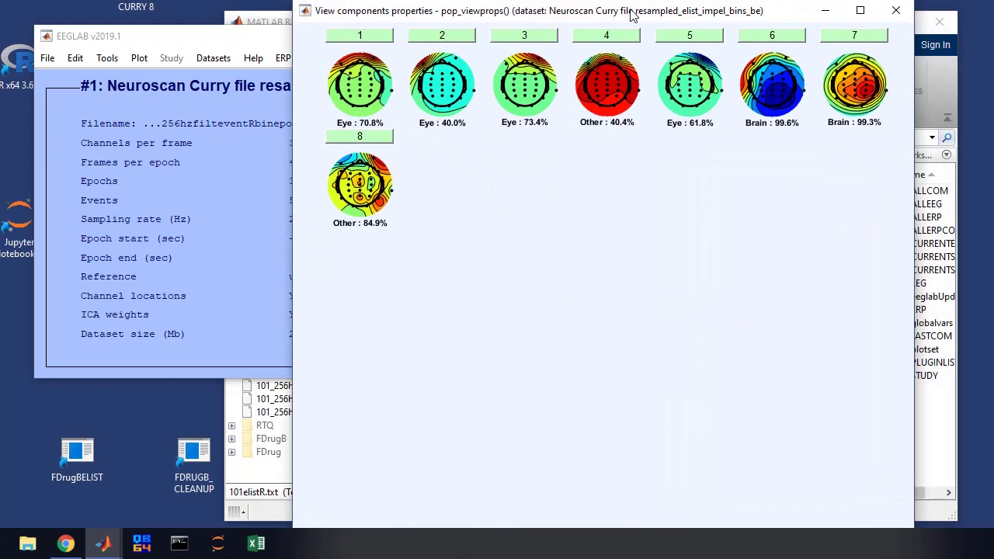
Step: Drag the View components properties figure on screen to show the labelled scalp-map grid
{"action": "left_click_drag", "start_coordinate": [629, 29], "coordinate": [536, 29]}
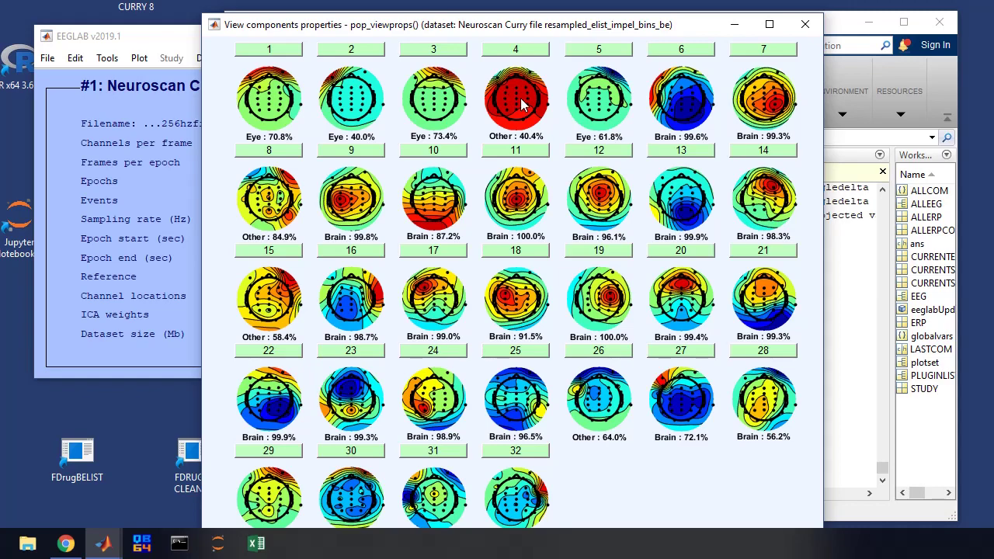
{"action": "left_click", "coordinate": [261, 51]}
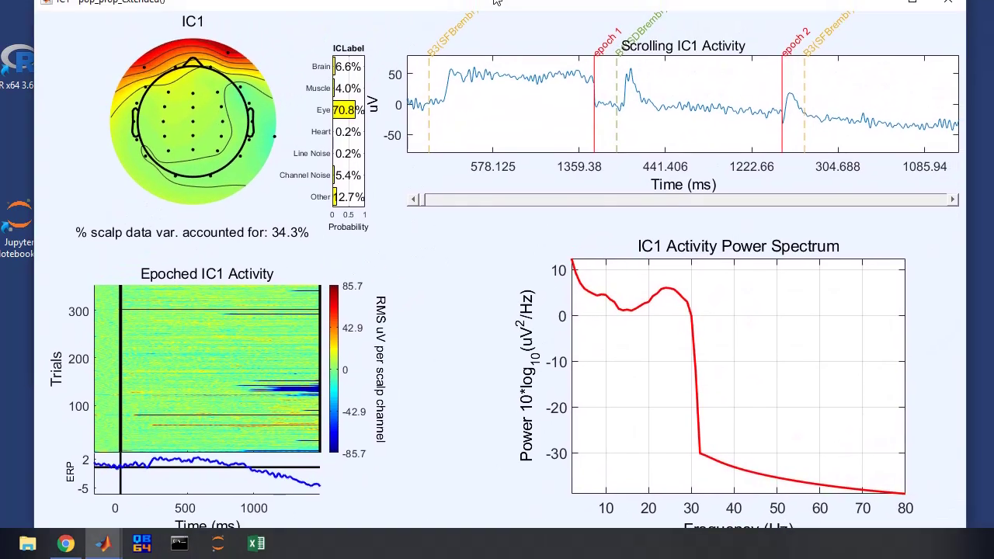
{"action": "left_click_drag", "start_coordinate": [495, 1], "coordinate": [483, 13]}
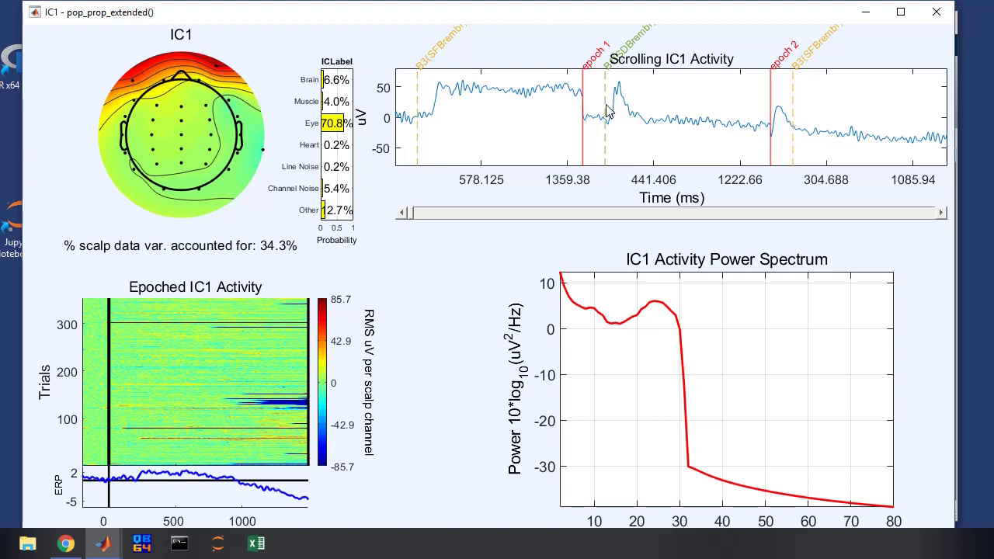
{"action": "left_click", "coordinate": [847, 216]}
{"action": "left_click", "coordinate": [846, 216]}
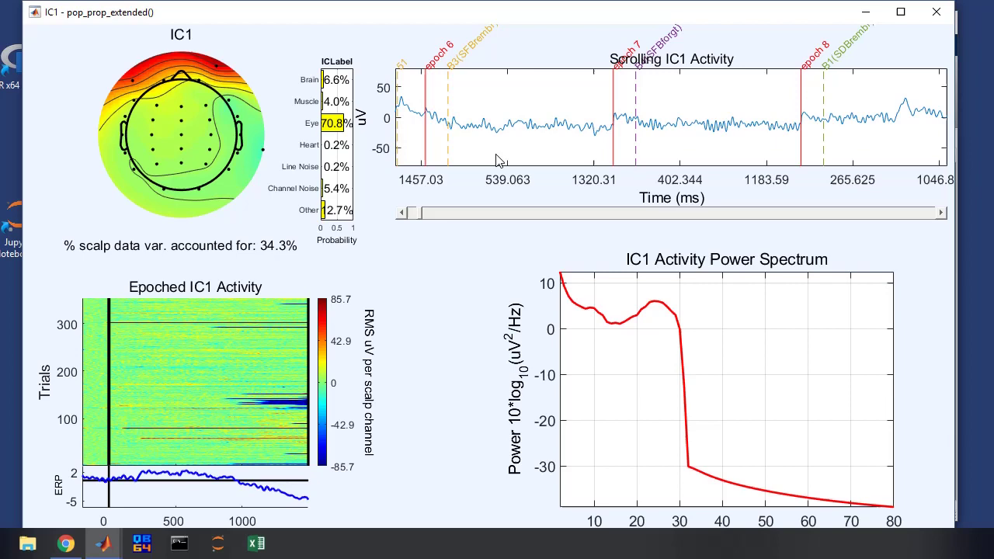
{"action": "left_click", "coordinate": [538, 212]}
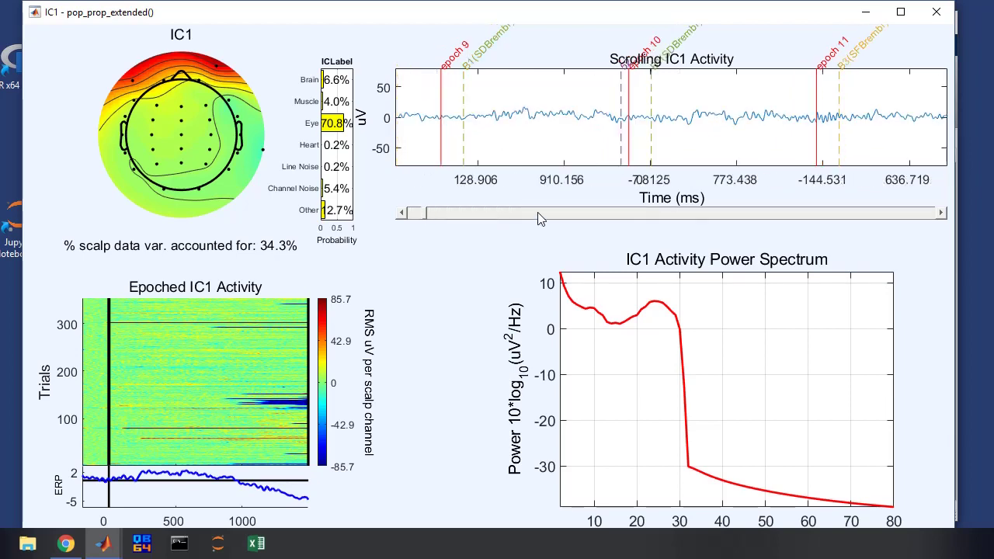
{"action": "left_click", "coordinate": [481, 213]}
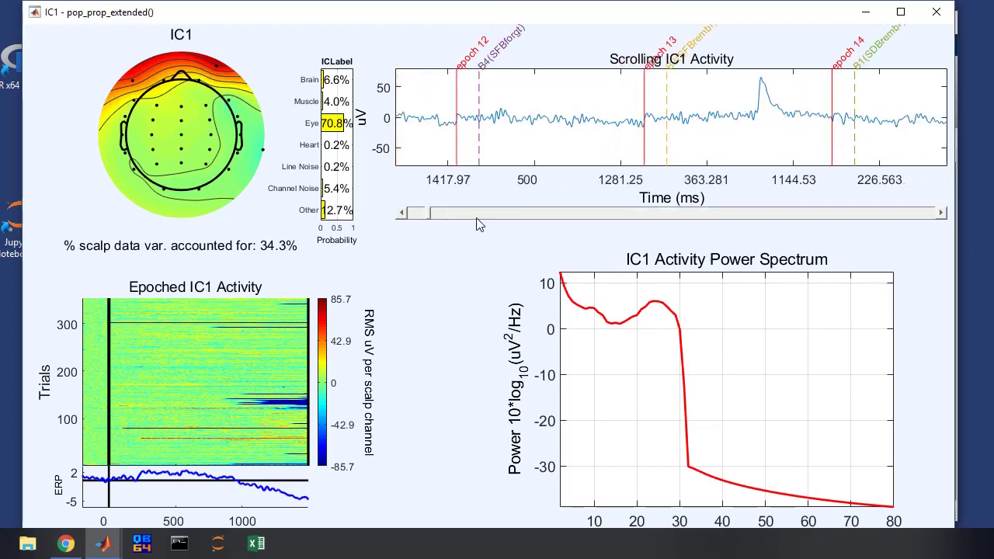
{"action": "left_click", "coordinate": [857, 214]}
{"action": "left_click", "coordinate": [857, 214]}
{"action": "left_click", "coordinate": [858, 214]}
{"action": "left_click", "coordinate": [858, 214]}
{"action": "left_click", "coordinate": [859, 215]}
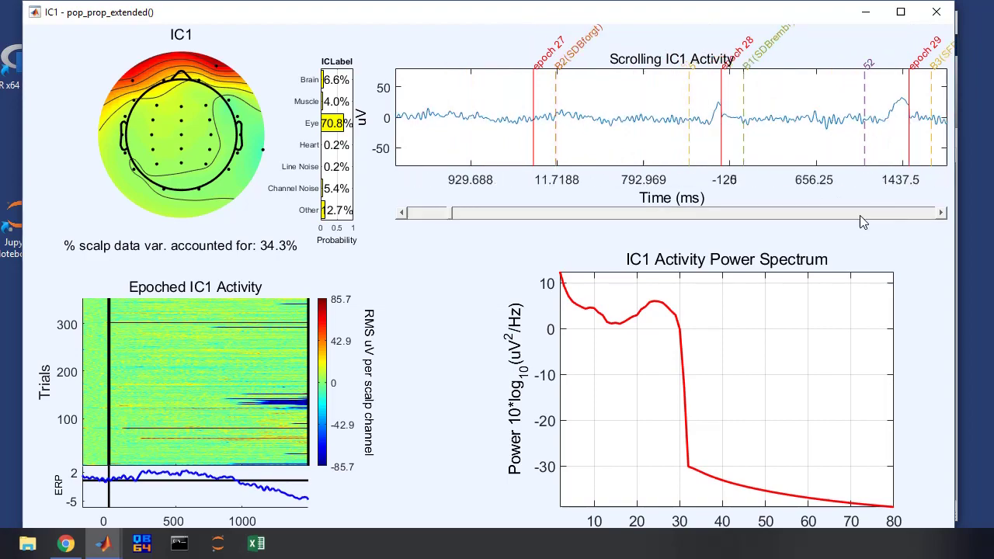
{"action": "left_click", "coordinate": [935, 12]}
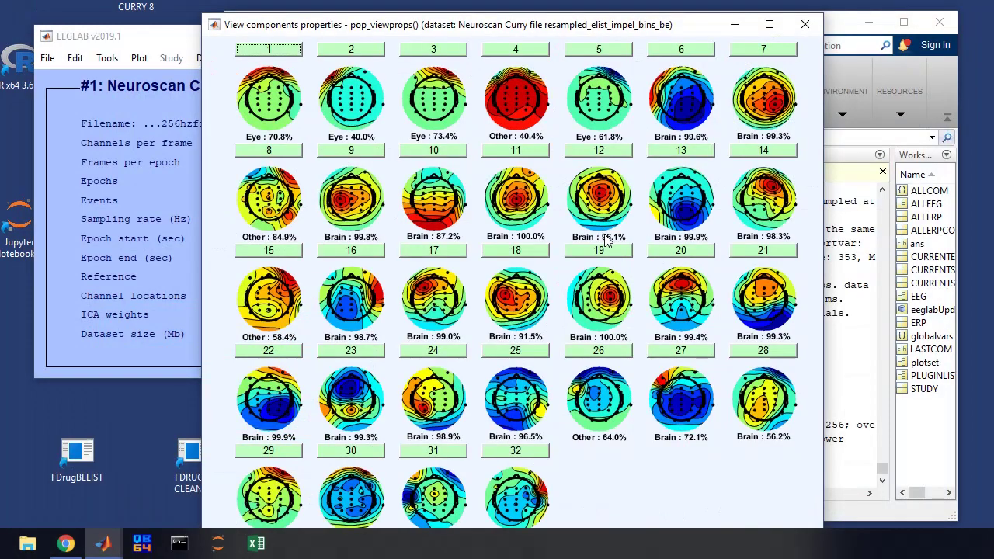
{"action": "left_click", "coordinate": [520, 52]}
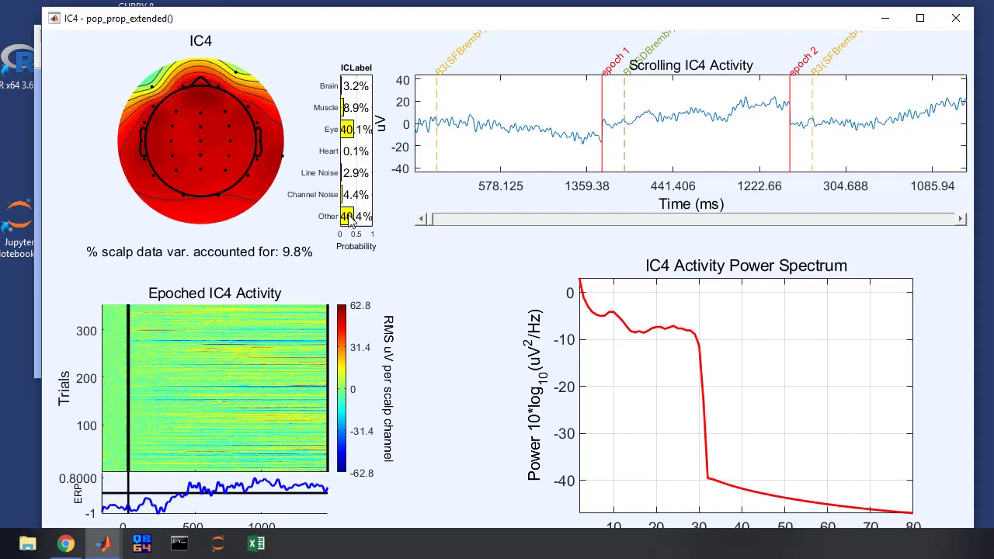
{"action": "left_click", "coordinate": [955, 18]}
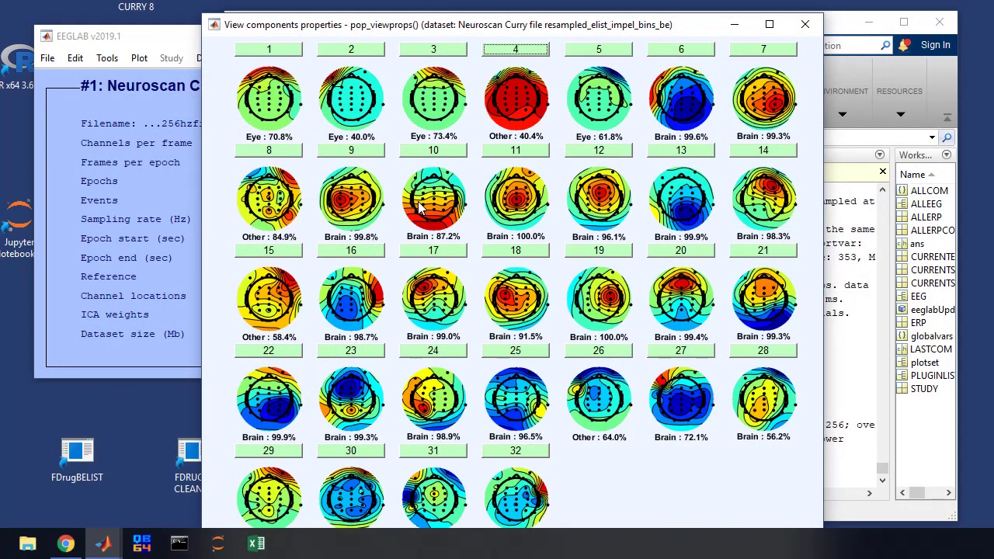
{"action": "left_click", "coordinate": [619, 55]}
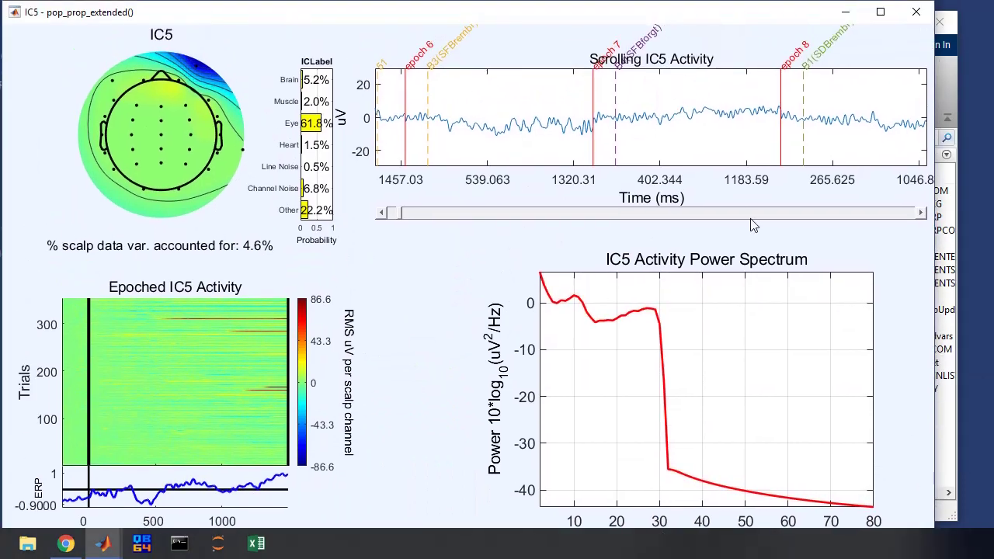
{"action": "left_click", "coordinate": [799, 219]}
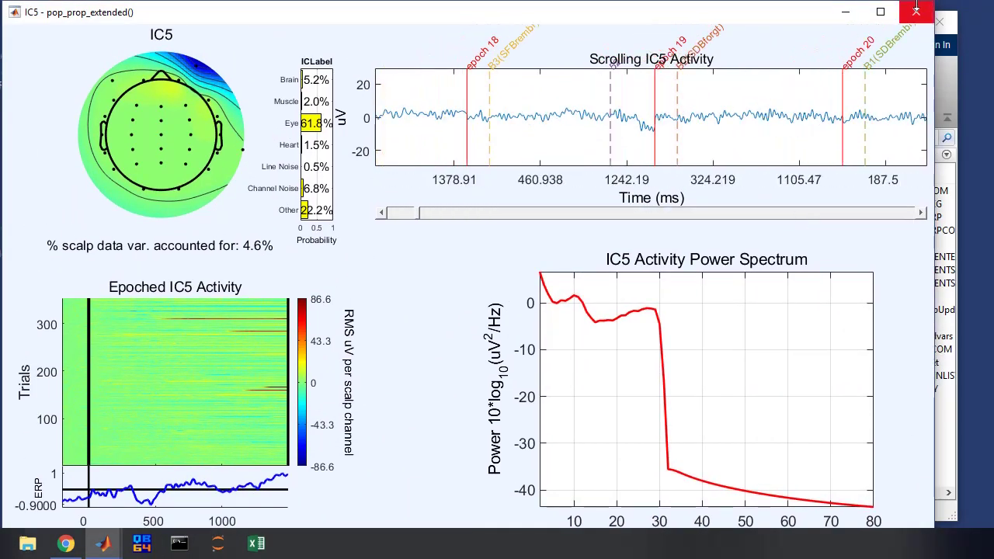
{"action": "left_click", "coordinate": [916, 12]}
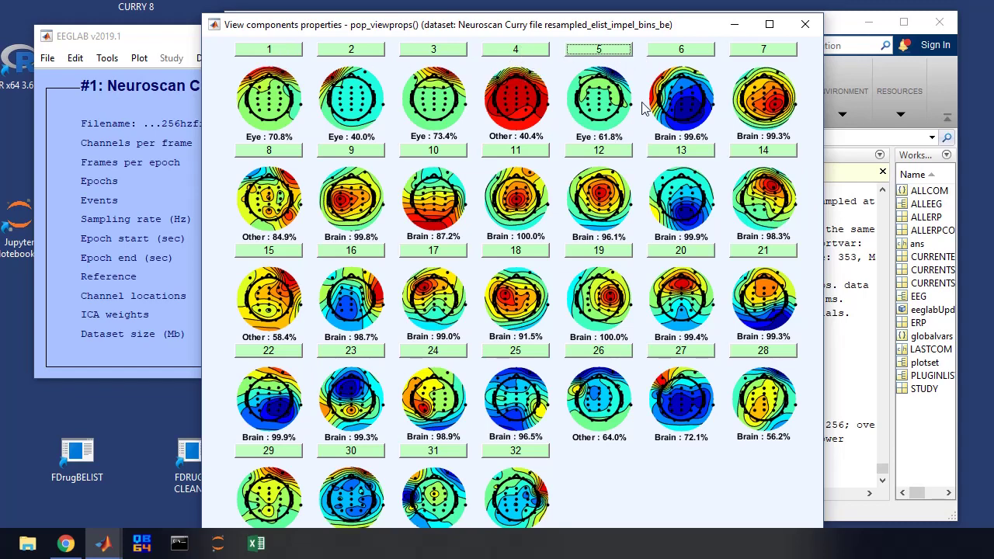
Step: Inspect the properties of components 6 and 7 (IC7 Brain 99.3%), closing each afterwards
{"action": "left_click", "coordinate": [687, 49]}
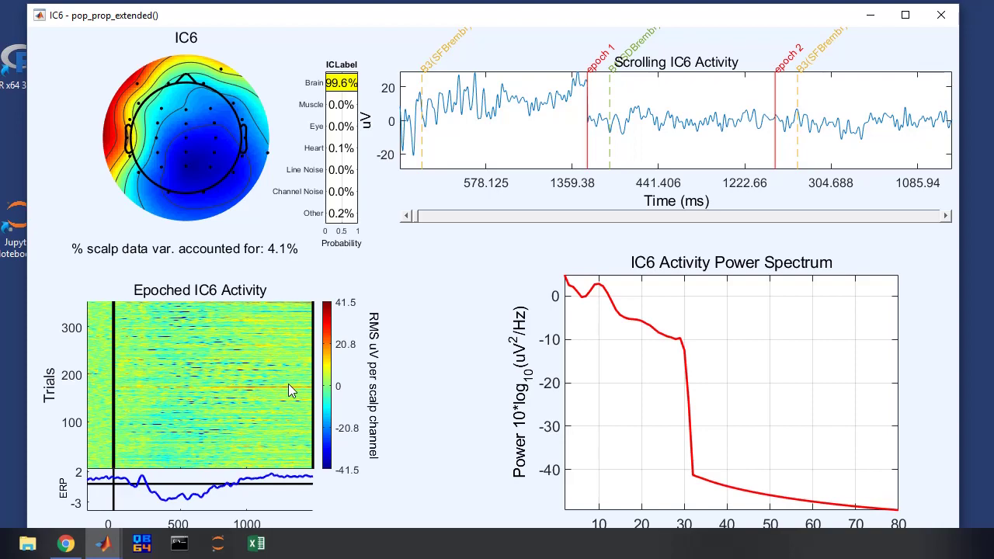
{"action": "left_click", "coordinate": [941, 15]}
{"action": "left_click", "coordinate": [784, 49]}
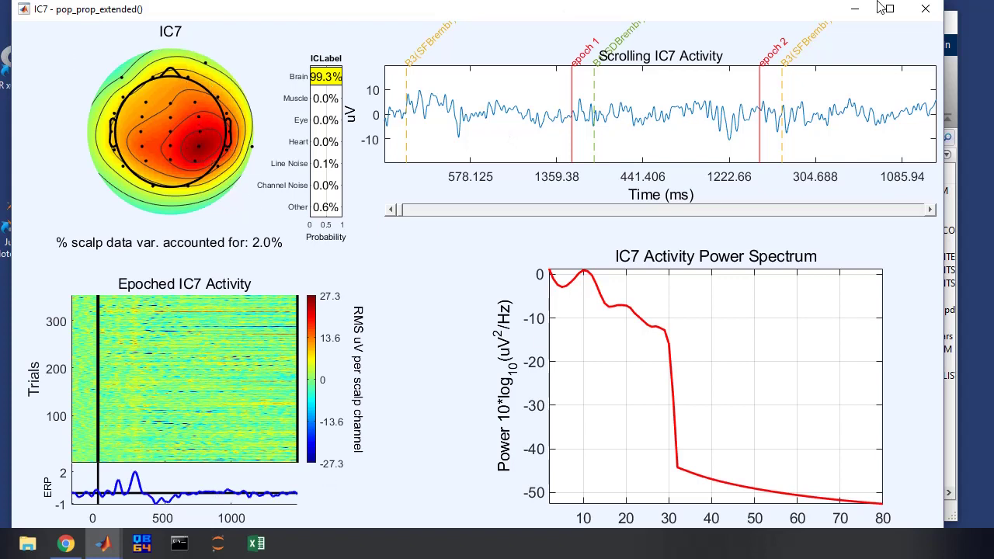
{"action": "left_click", "coordinate": [925, 9]}
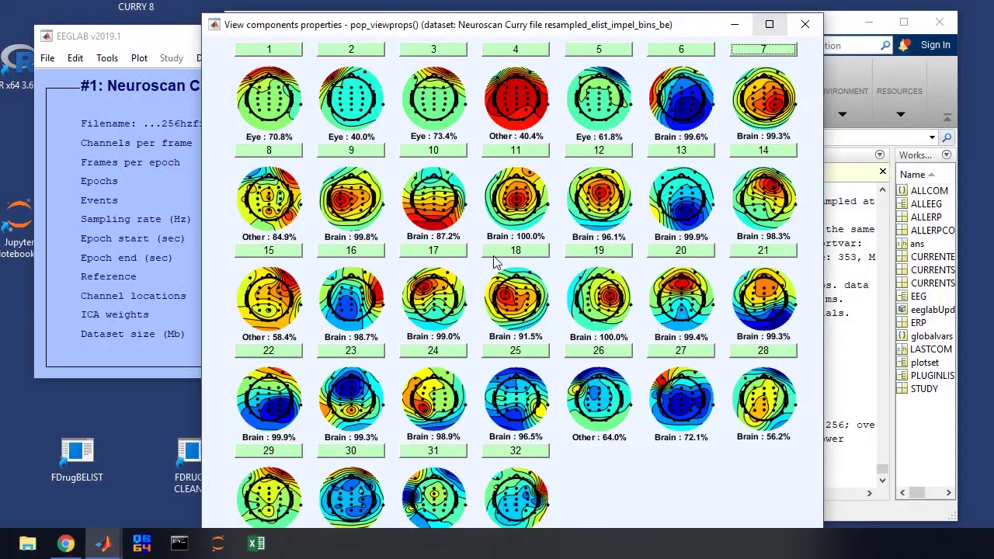
{"action": "left_click", "coordinate": [269, 150]}
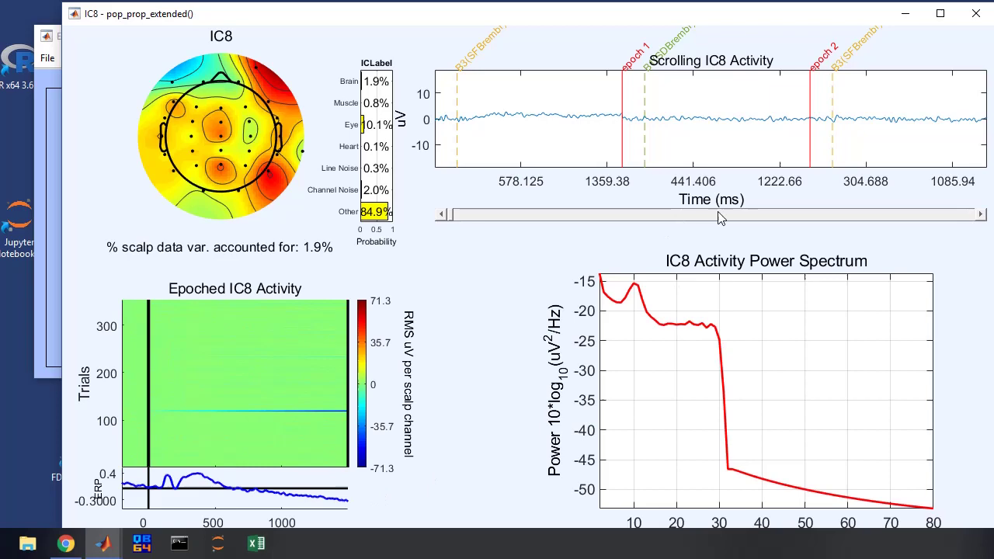
{"action": "left_click", "coordinate": [779, 215]}
{"action": "left_click", "coordinate": [779, 216]}
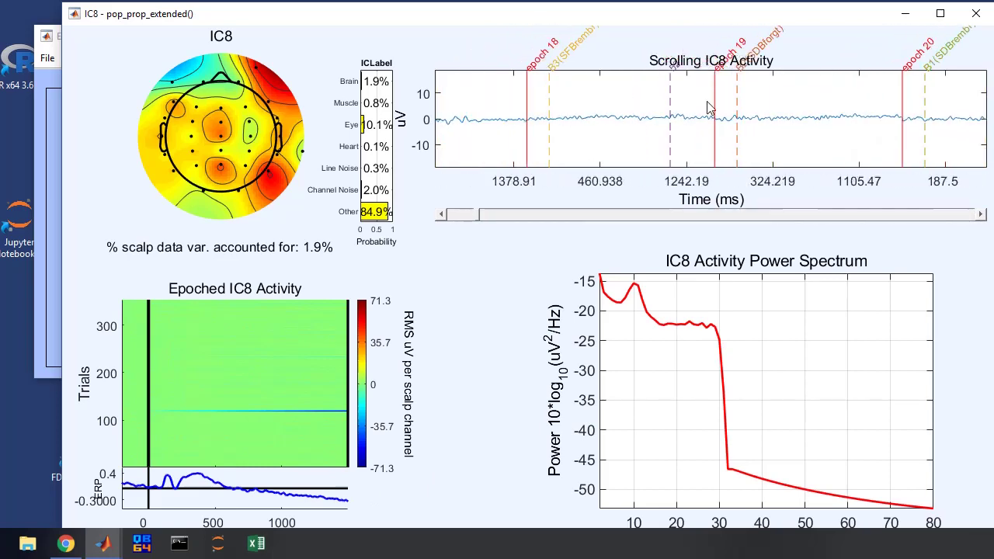
{"action": "left_click", "coordinate": [928, 216]}
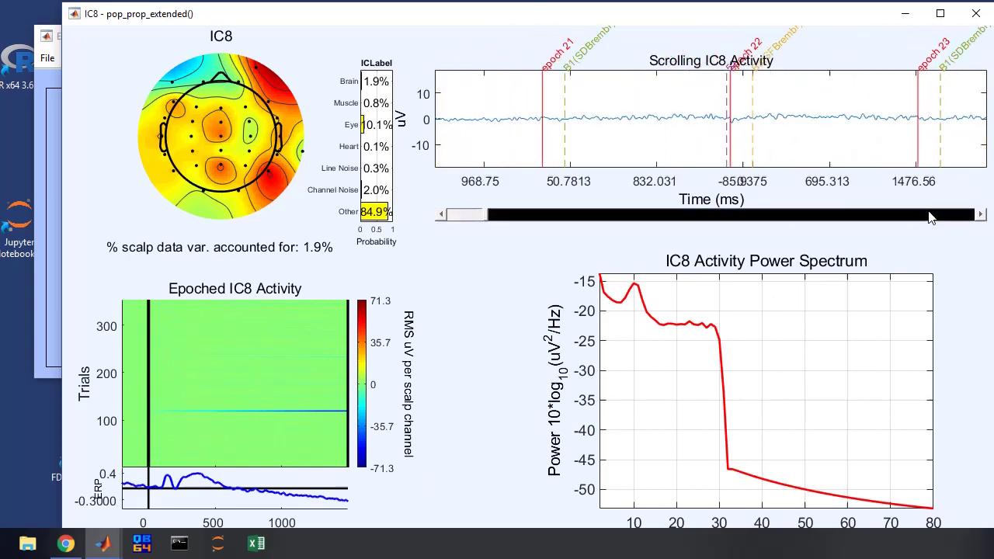
{"action": "left_click", "coordinate": [929, 216]}
{"action": "left_click", "coordinate": [929, 216]}
{"action": "left_click", "coordinate": [929, 216]}
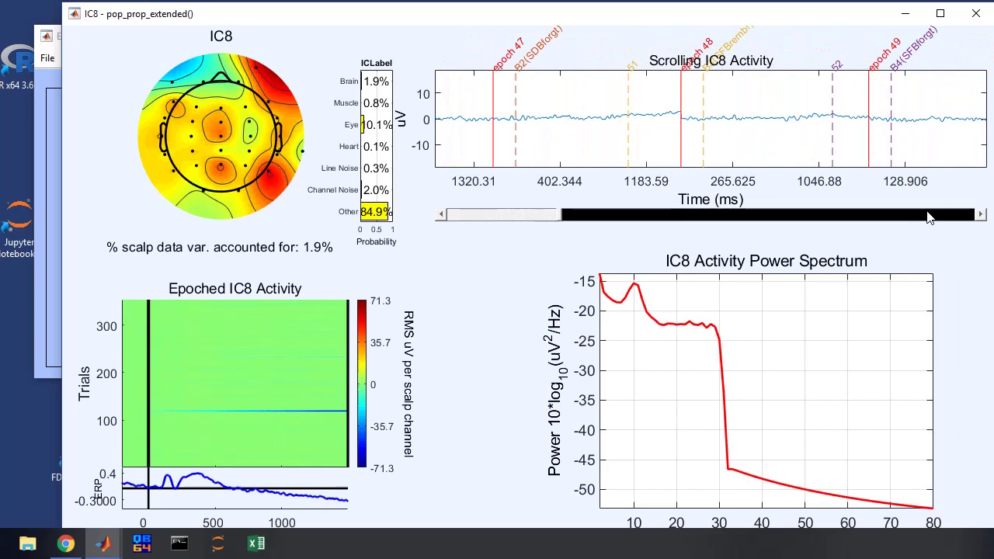
{"action": "left_click", "coordinate": [929, 216]}
{"action": "left_click", "coordinate": [927, 217]}
{"action": "left_click", "coordinate": [925, 217]}
{"action": "left_click", "coordinate": [924, 217]}
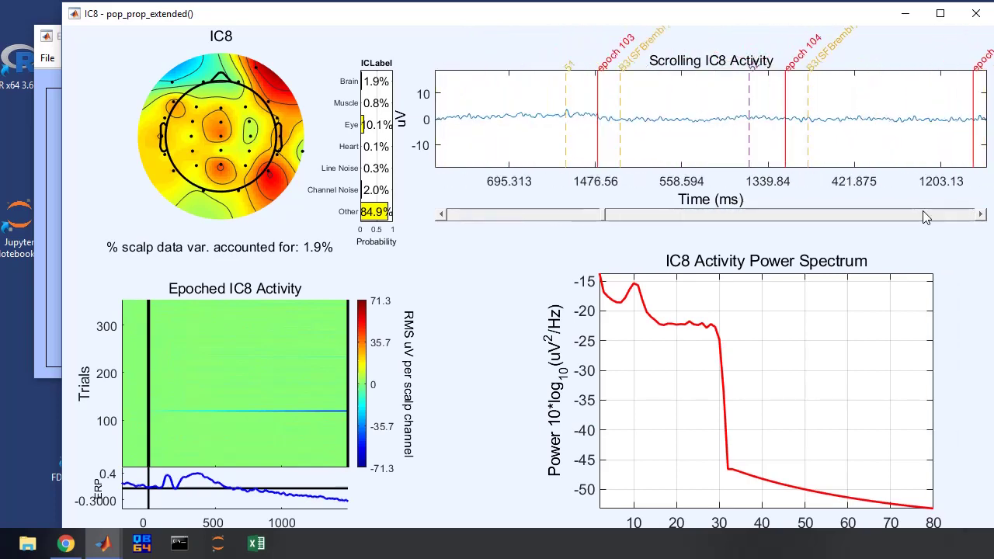
{"action": "left_click", "coordinate": [981, 216]}
{"action": "left_click", "coordinate": [980, 216]}
{"action": "left_click", "coordinate": [981, 216]}
{"action": "left_click", "coordinate": [981, 216]}
{"action": "left_click", "coordinate": [981, 215]}
{"action": "left_click", "coordinate": [981, 216]}
{"action": "left_click", "coordinate": [981, 216]}
{"action": "left_click", "coordinate": [980, 217]}
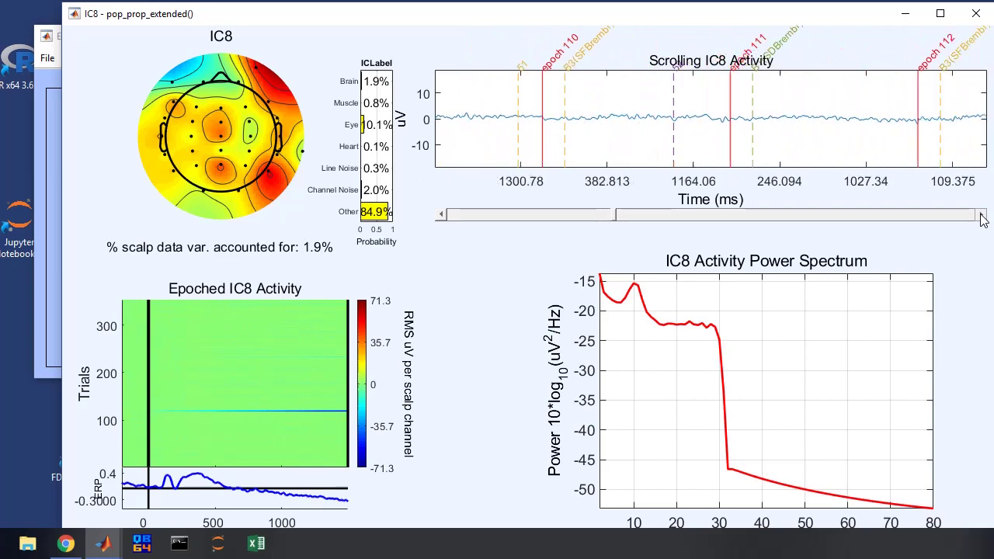
{"action": "left_click", "coordinate": [980, 216]}
{"action": "left_click", "coordinate": [981, 217]}
{"action": "left_click", "coordinate": [981, 217]}
{"action": "left_click", "coordinate": [980, 217]}
{"action": "left_click", "coordinate": [980, 217]}
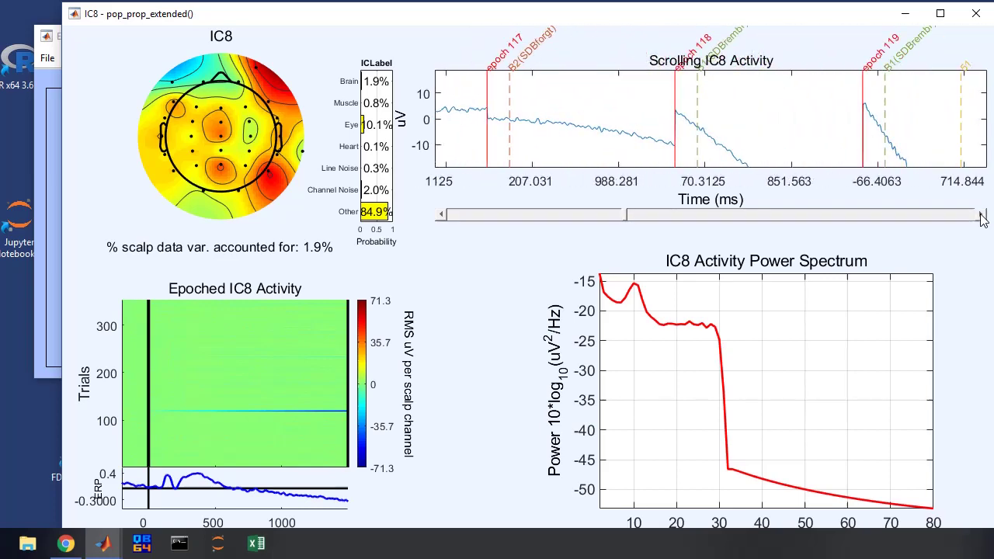
{"action": "left_click", "coordinate": [981, 217]}
{"action": "left_click", "coordinate": [981, 216]}
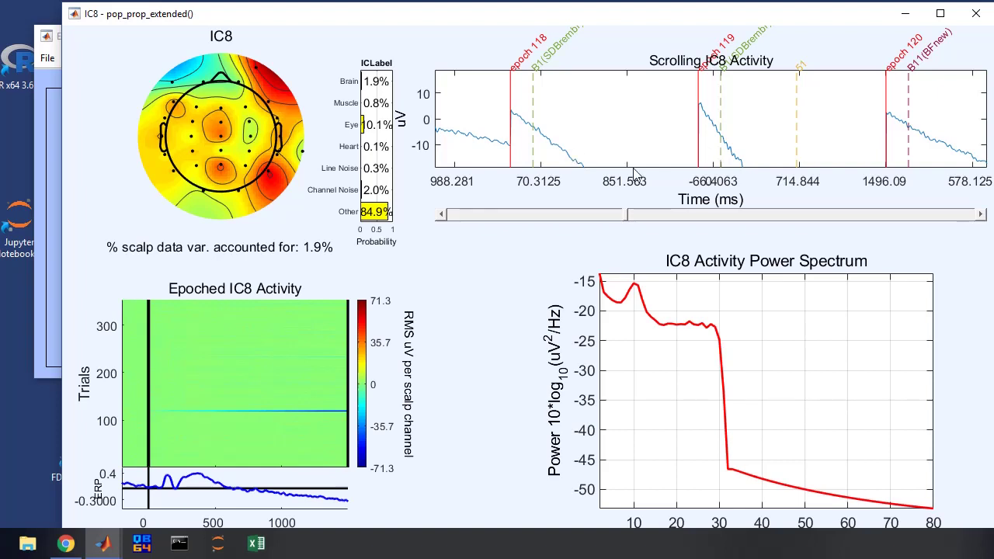
{"action": "left_click", "coordinate": [981, 216]}
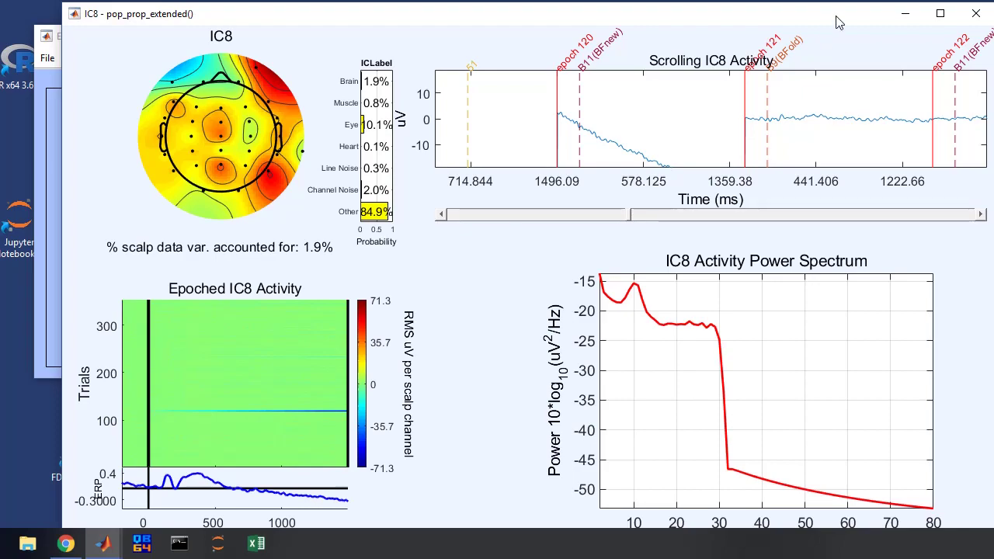
{"action": "left_click", "coordinate": [977, 14]}
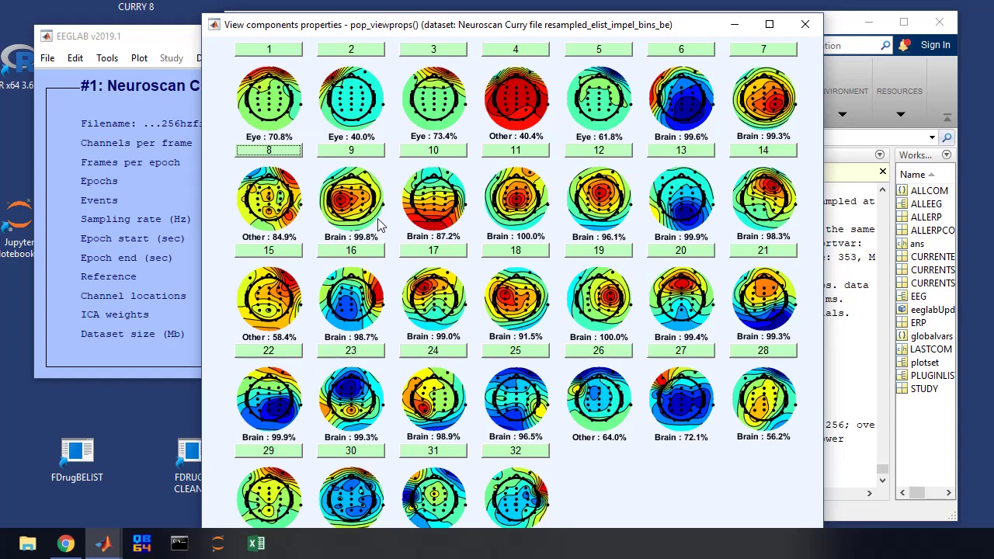
{"action": "left_click", "coordinate": [288, 254]}
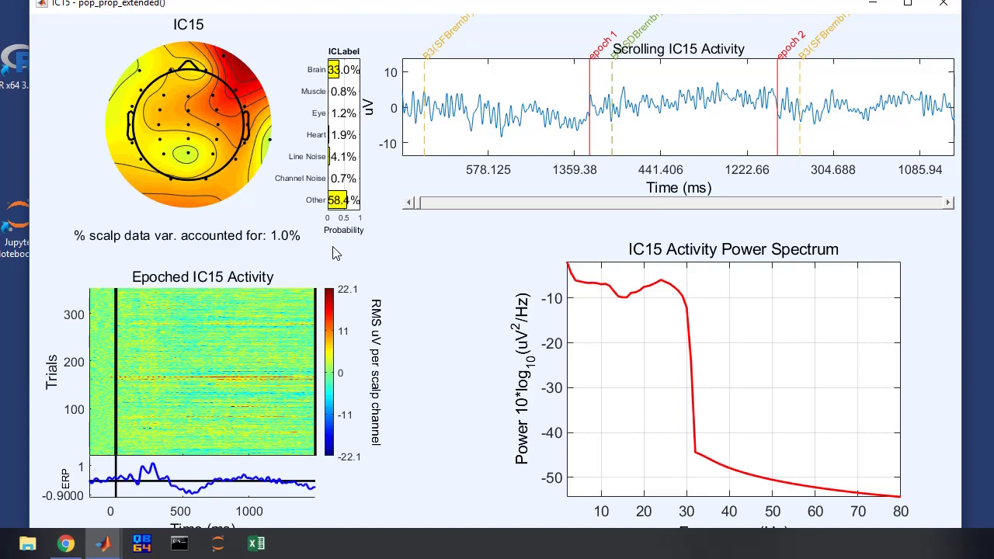
{"action": "left_click", "coordinate": [942, 4]}
Step: Reopen component 1's properties window and close it again with Alt+F4
{"action": "left_click", "coordinate": [282, 51]}
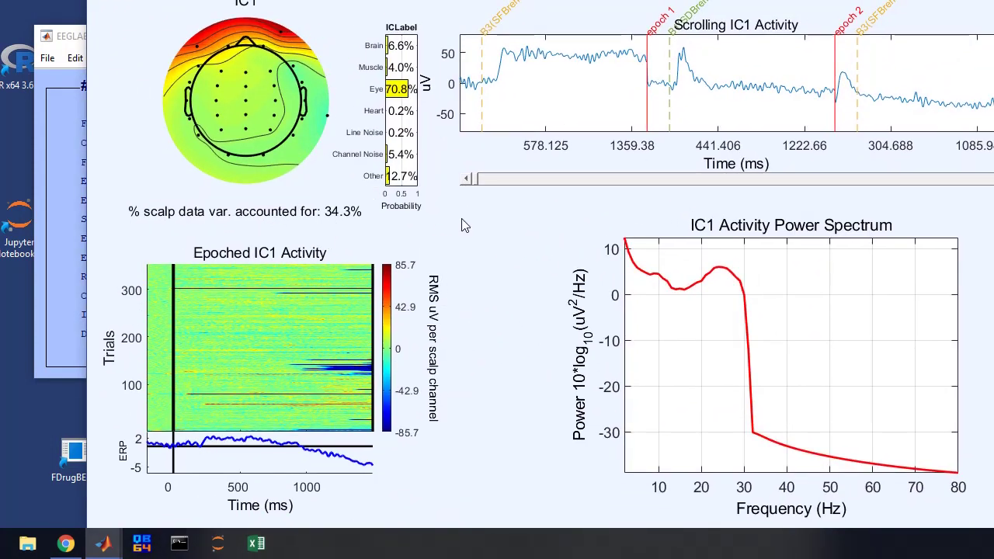
{"action": "key", "text": "alt+F4"}
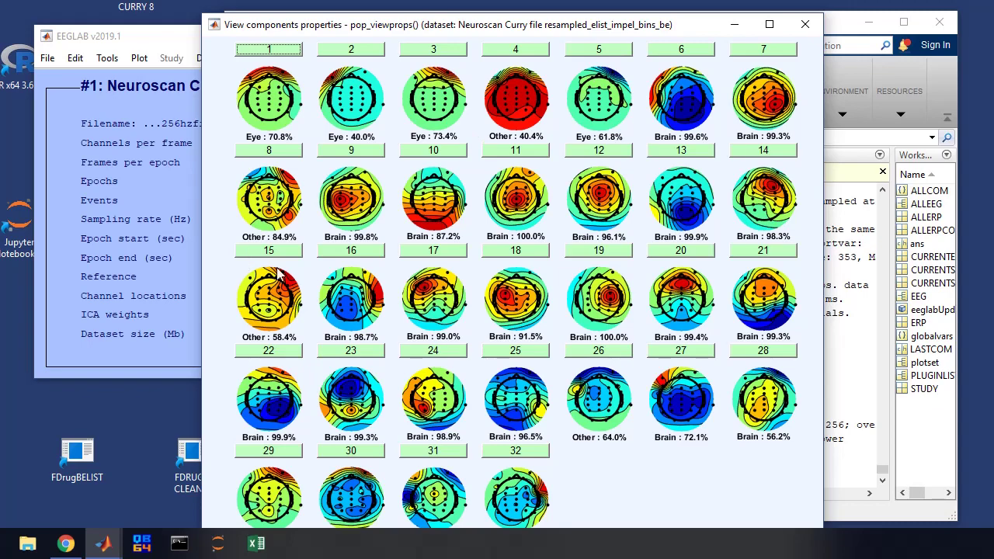
Step: Close the component overview, then remove components 1 2 3 4 5 8 15 and accept the confirmation
{"action": "left_click", "coordinate": [805, 24]}
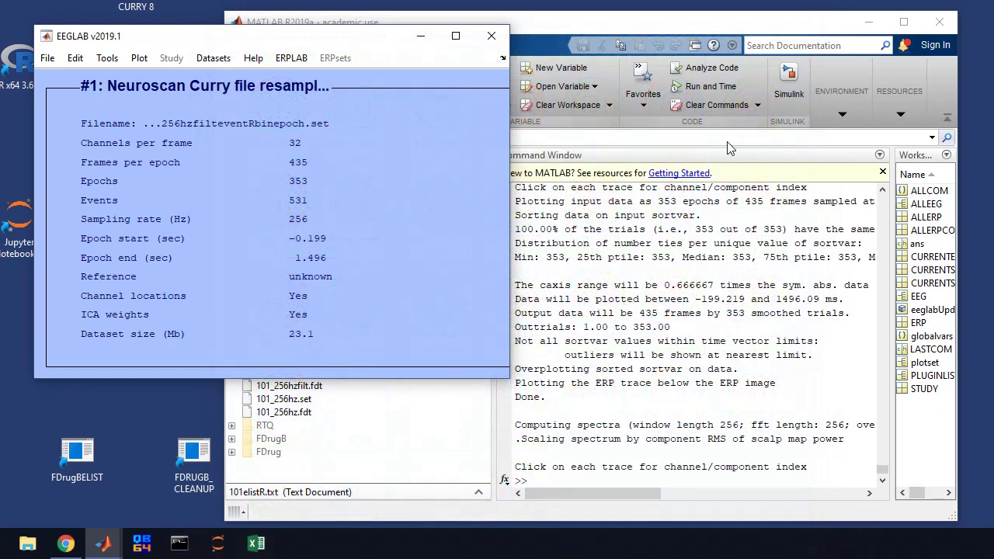
{"action": "left_click", "coordinate": [112, 59]}
{"action": "left_click", "coordinate": [188, 247]}
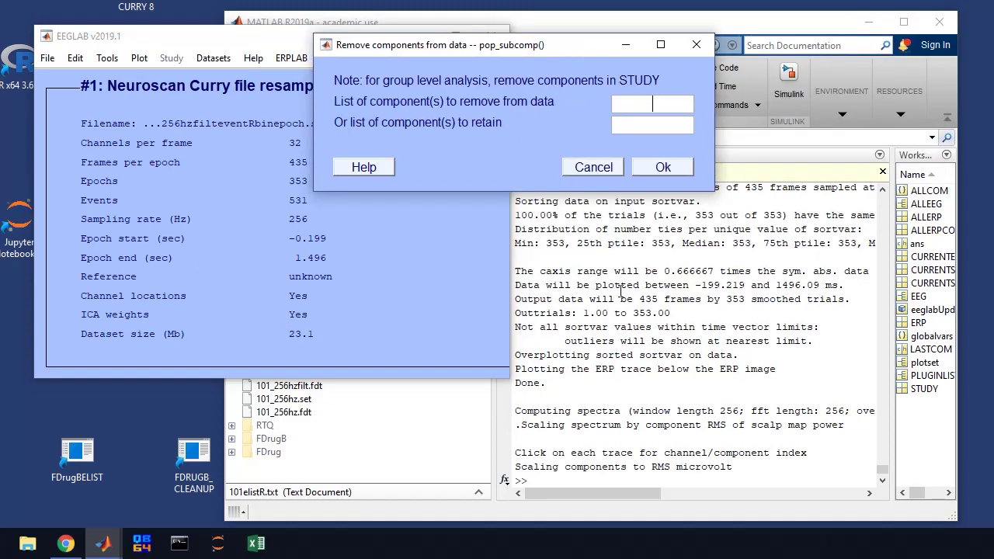
{"action": "type", "text": "1 2 3 4 5 8 15"}
{"action": "left_click", "coordinate": [662, 166]}
{"action": "left_click_drag", "start_coordinate": [877, 8], "coordinate": [579, 39]}
{"action": "left_click", "coordinate": [846, 128]}
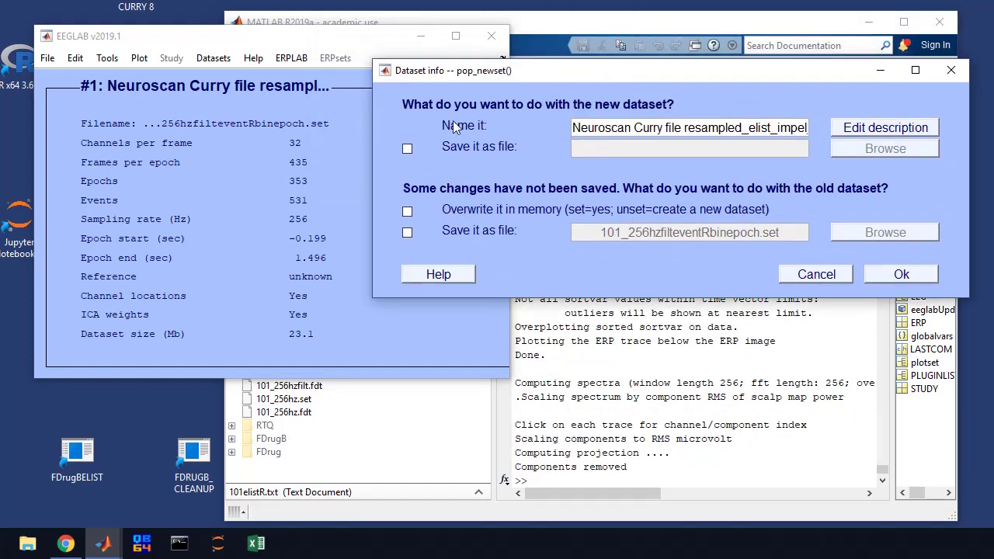
Step: Save the pruned dataset as 101_256hzfilteventRbinepochica, overwriting the in-memory dataset
{"action": "left_click", "coordinate": [407, 149]}
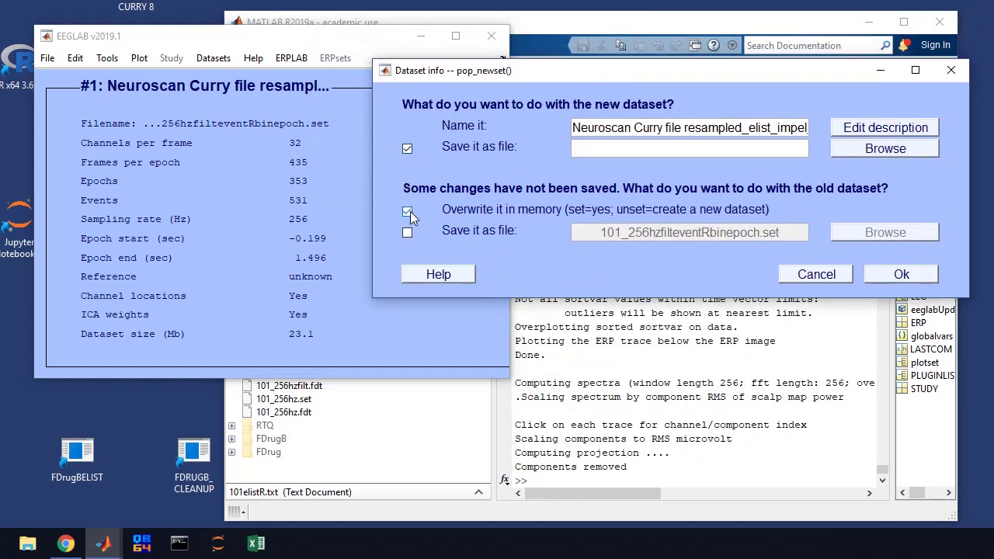
{"action": "left_click", "coordinate": [665, 147]}
{"action": "type", "text": "101_256hzfilteventRbinepoch"}
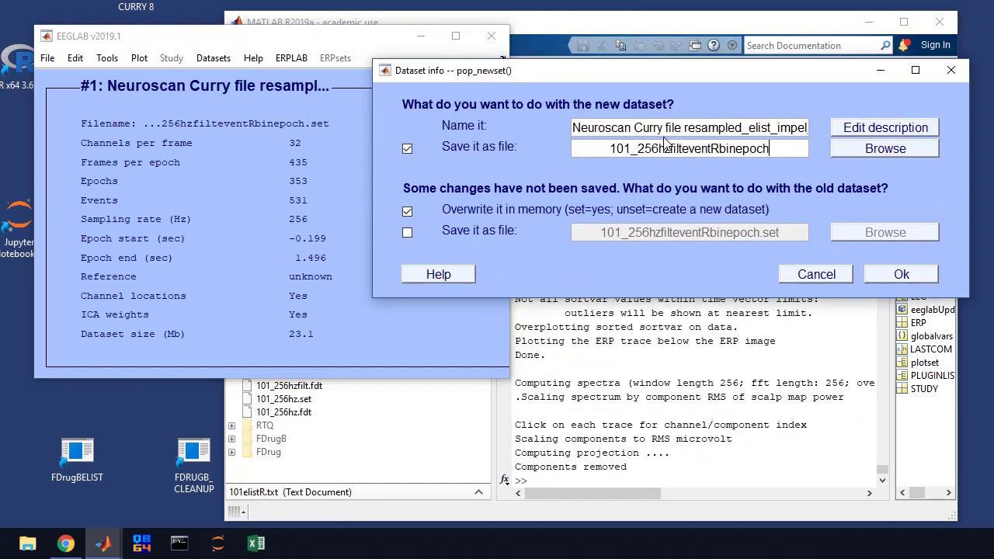
{"action": "type", "text": "ica"}
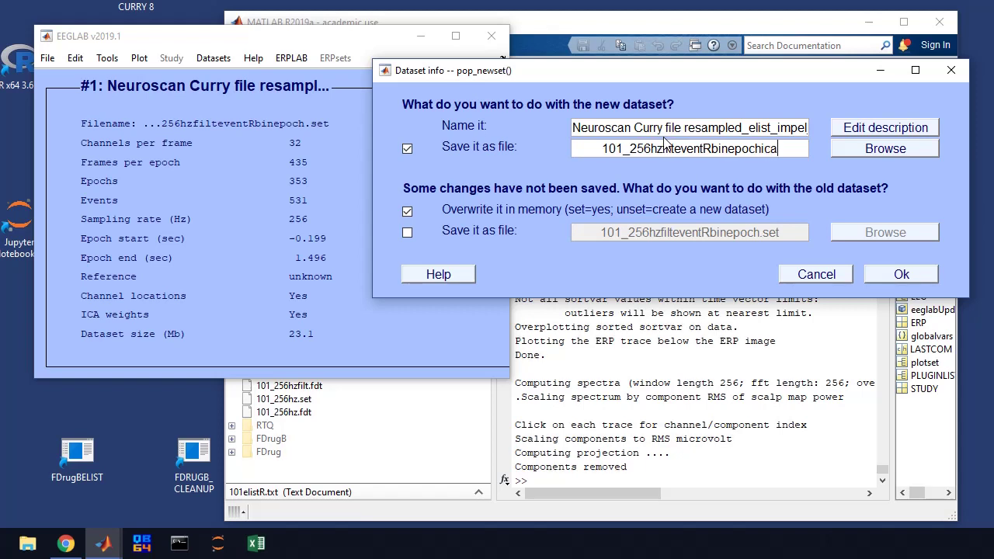
{"action": "key", "text": "ctrl+a"}
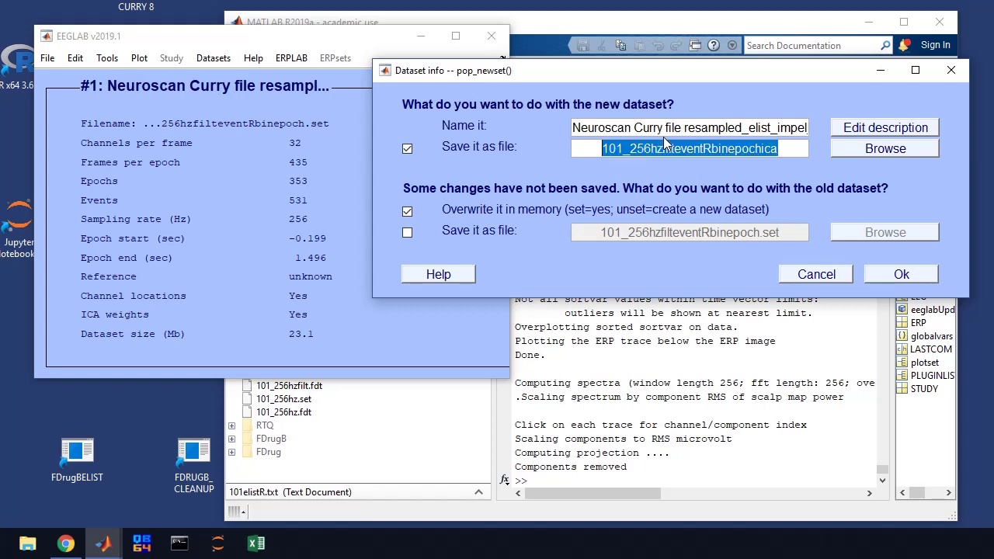
{"action": "left_click", "coordinate": [894, 275]}
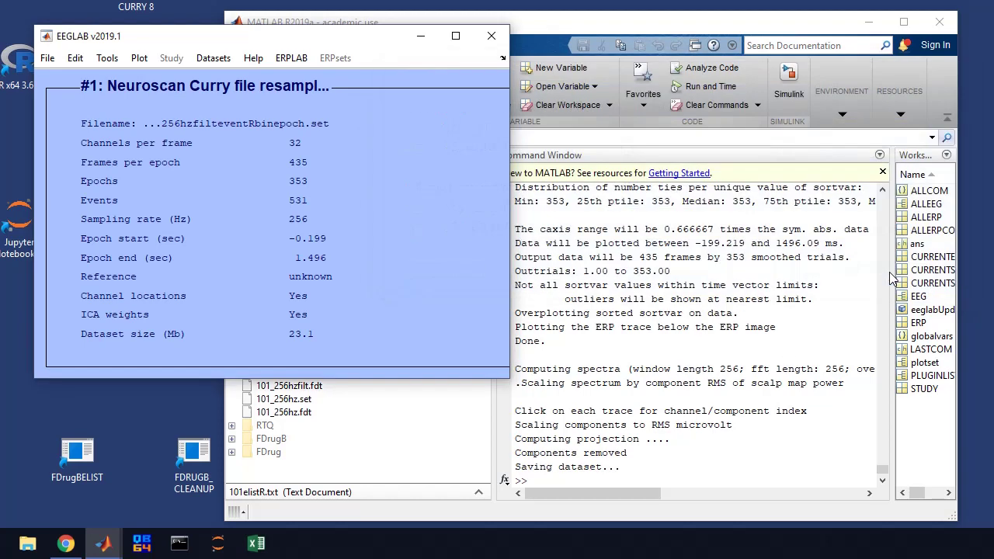